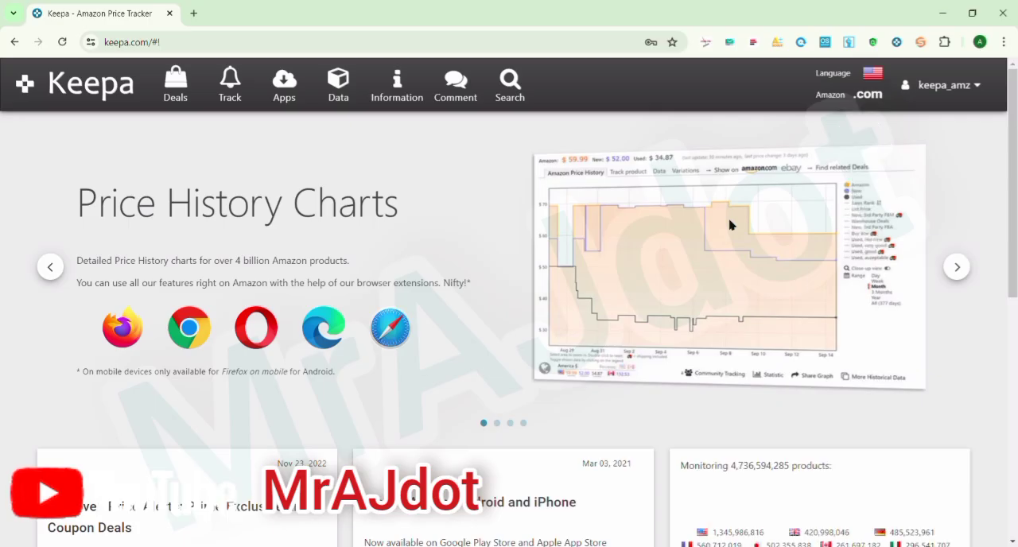
Open the Product Finder from Keepa's data tools.
mouse_move(843, 77)
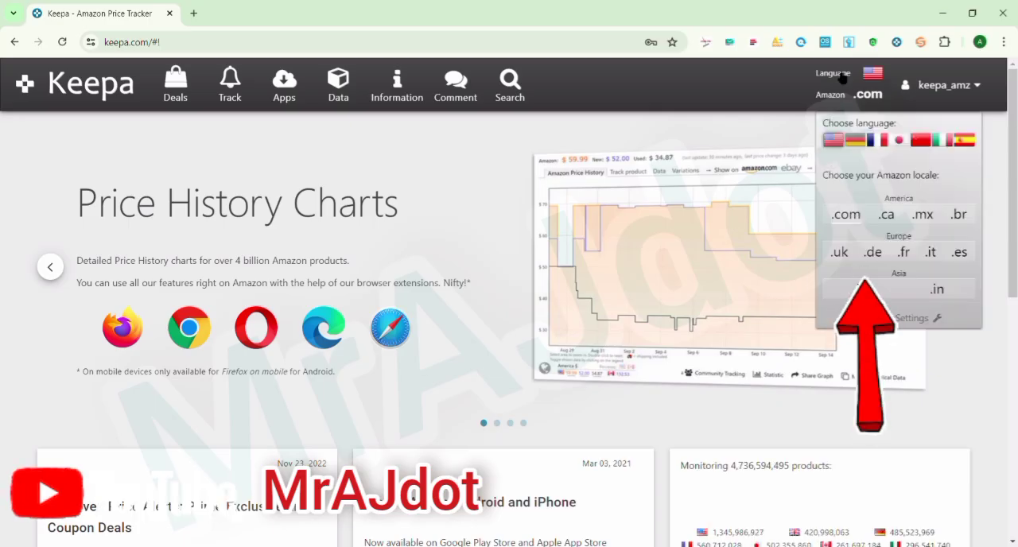
left_click(341, 89)
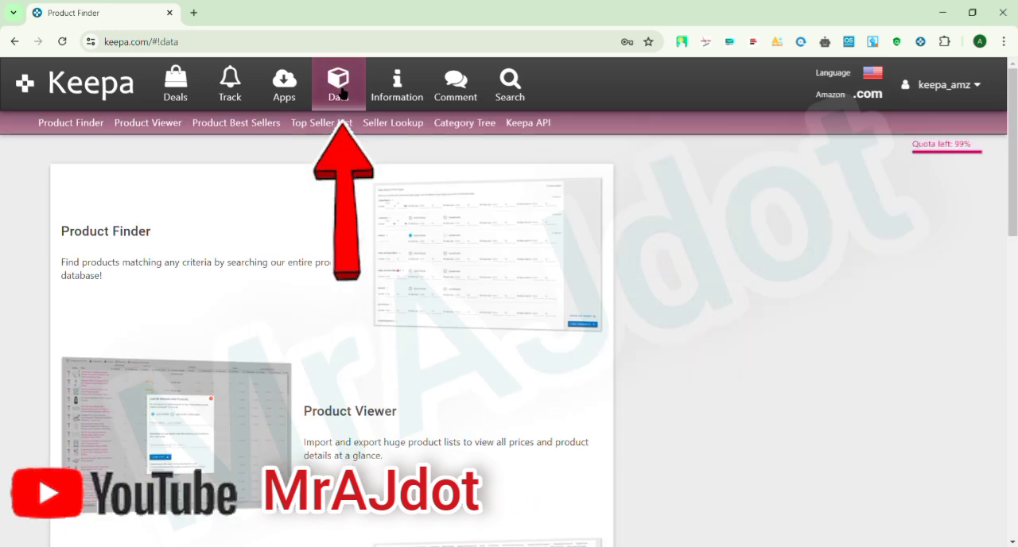
left_click(121, 236)
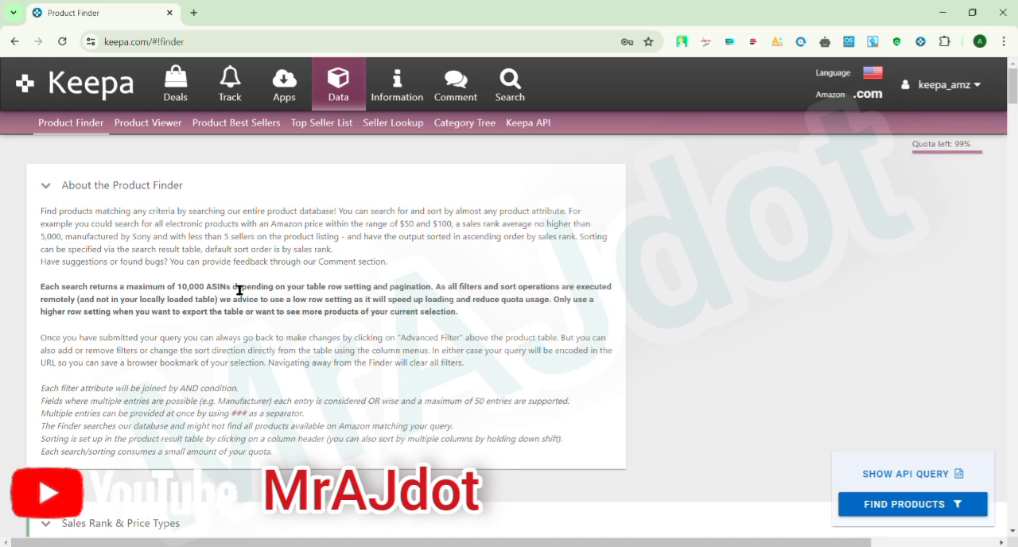
Set the maximum current Sales Rank to 60000 and restrict the Amazon price filter to out-of-stock products.
scroll(240, 291, "down", 4)
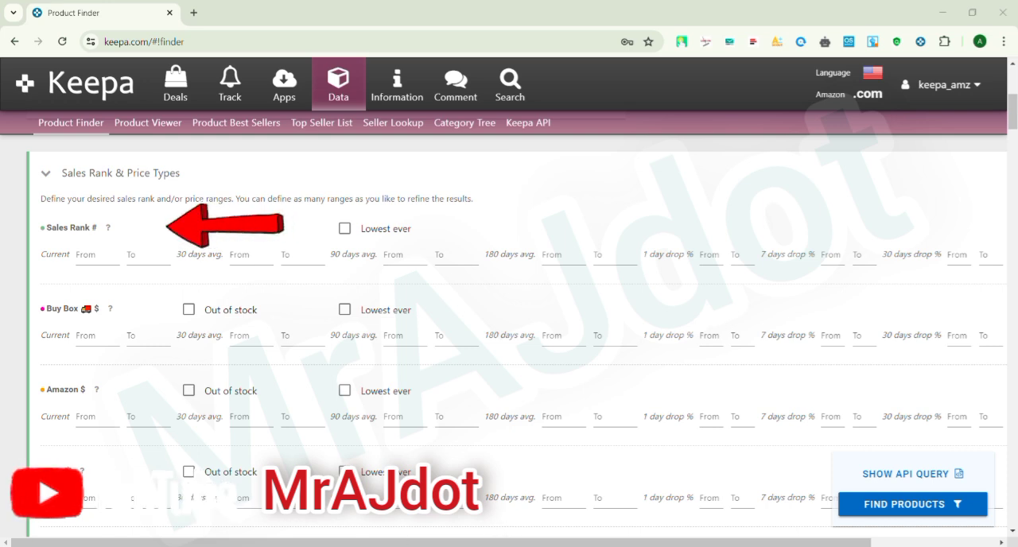
left_click(118, 266)
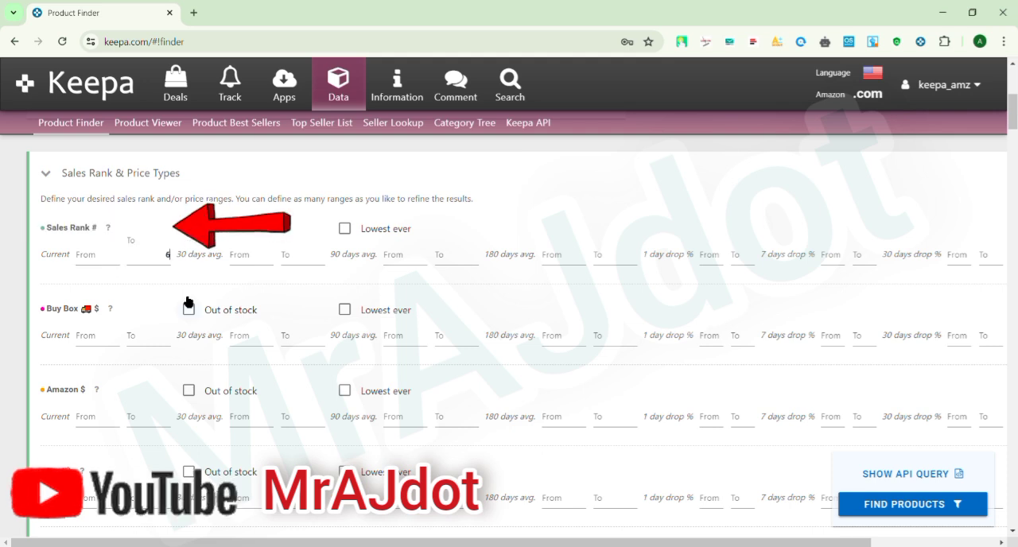
type("6")
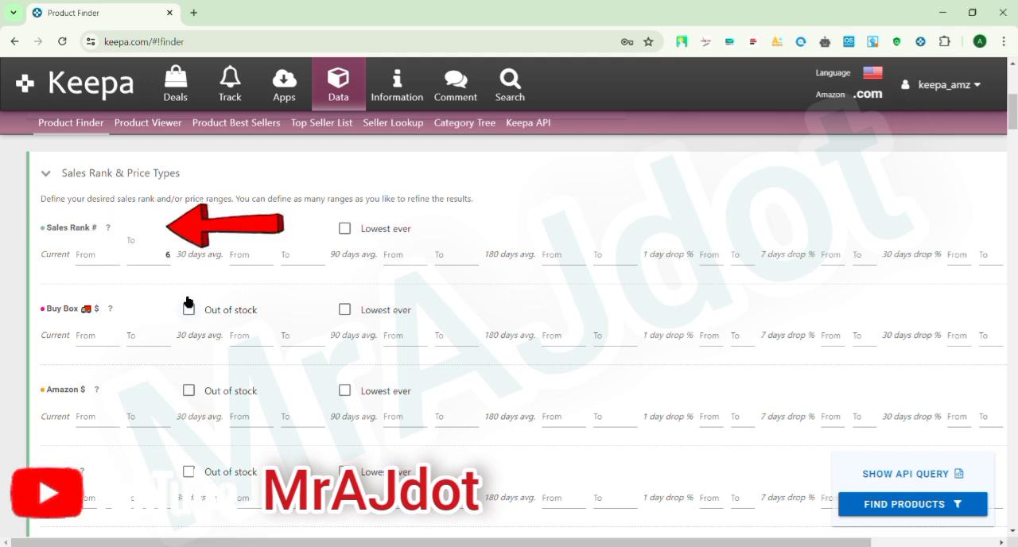
type("0000")
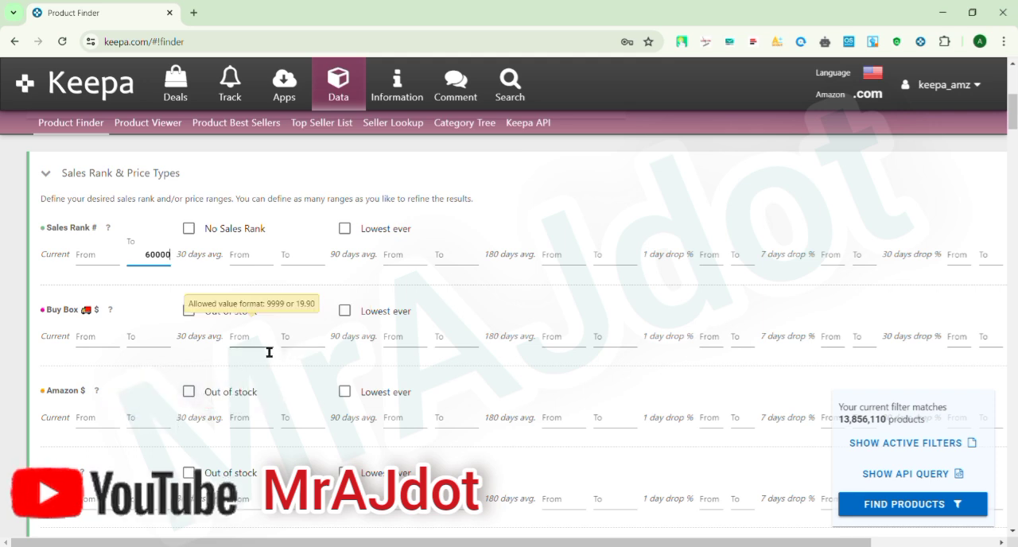
left_click(189, 391)
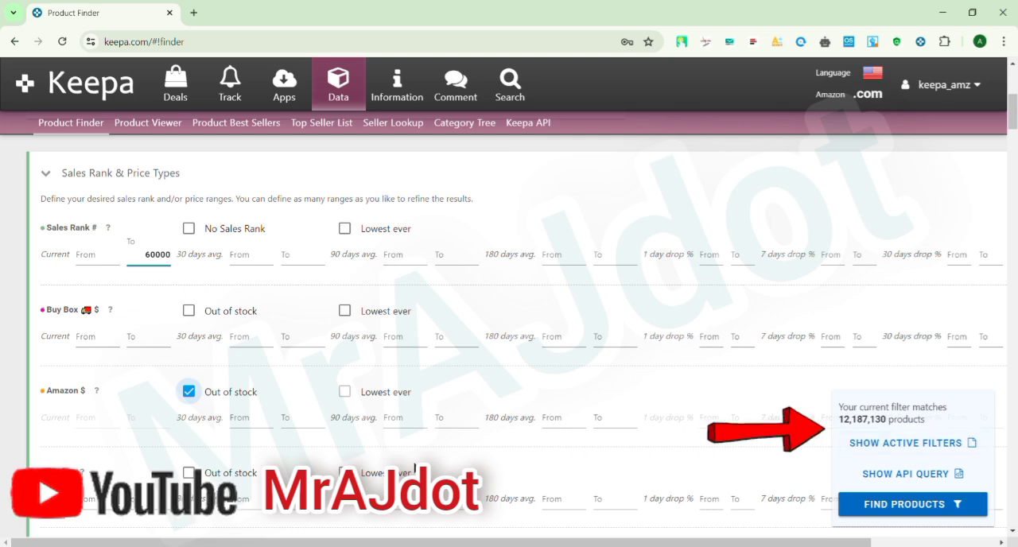
Set the minimum current List Price to 20 dollars.
scroll(314, 389, "down", 6)
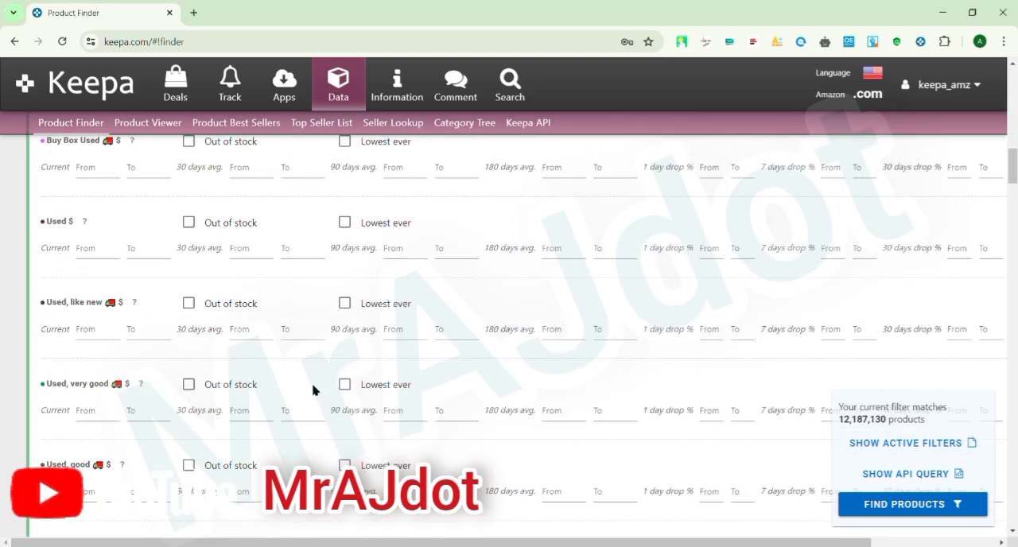
scroll(313, 390, "down", 5)
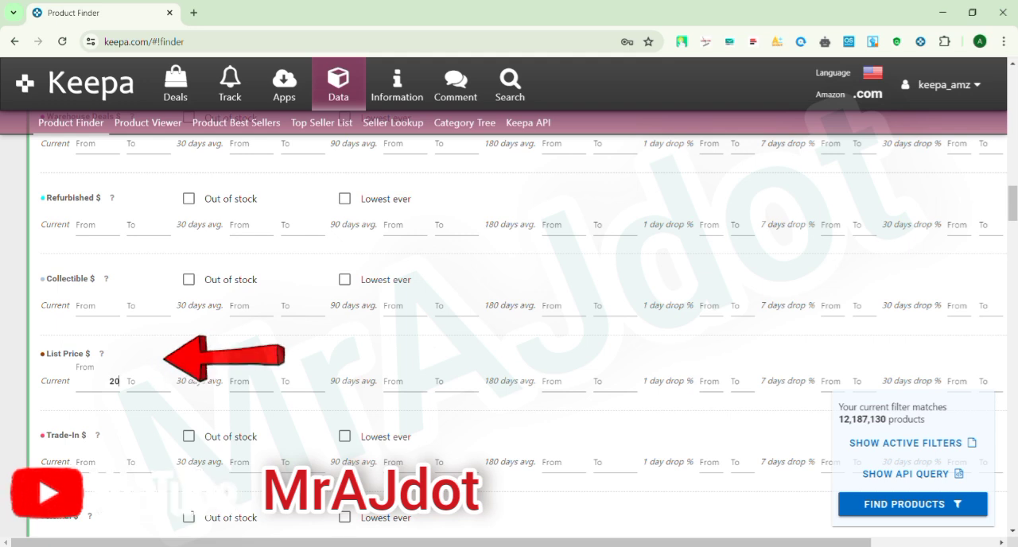
left_click(109, 382)
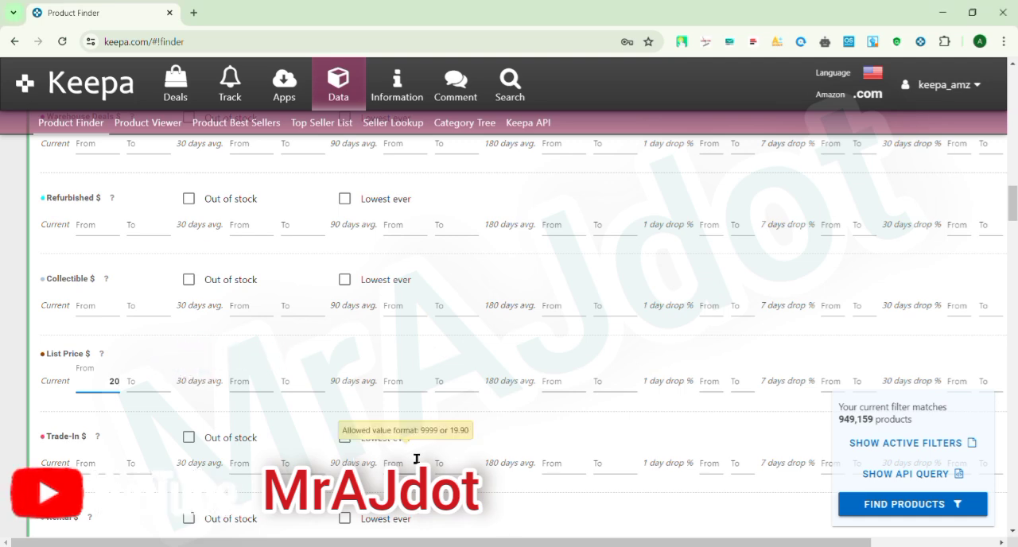
Choose Beauty & Personal Care as the root category and set the minimum current New Offer Count to 8.
scroll(499, 443, "down", 6)
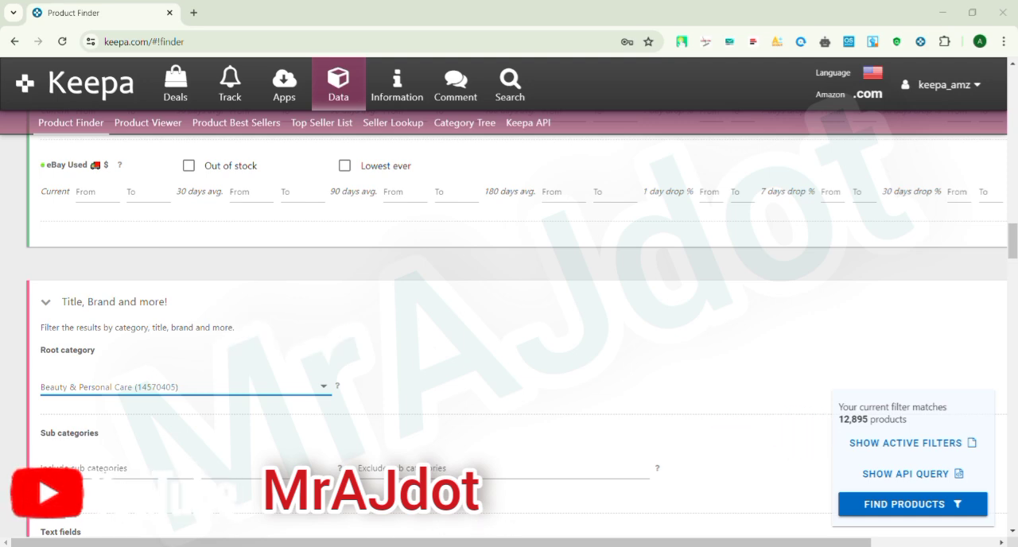
scroll(219, 432, "down", 5)
scroll(218, 432, "down", 5)
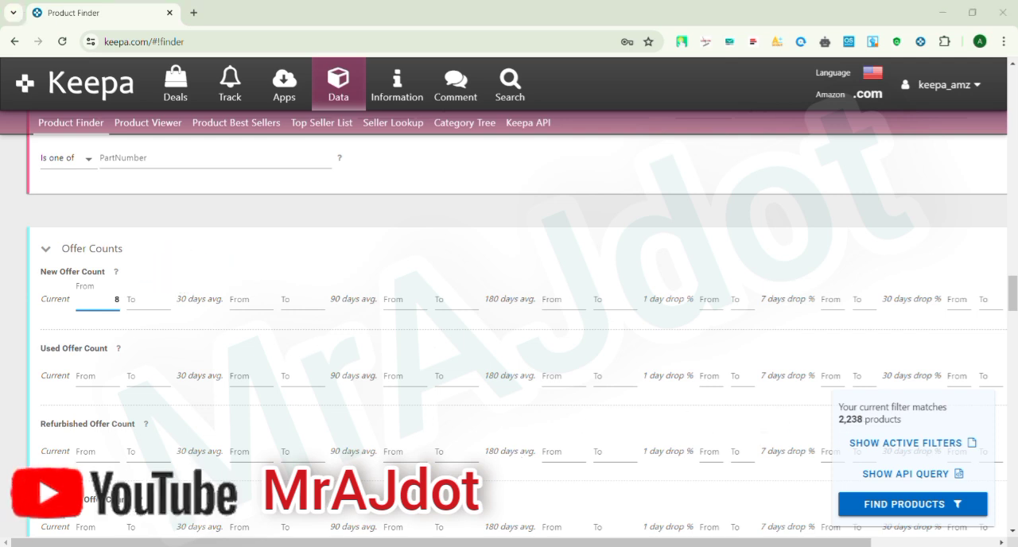
Restrict the Buy Box Seller filter to 3rd Party sellers.
scroll(370, 388, "down", 5)
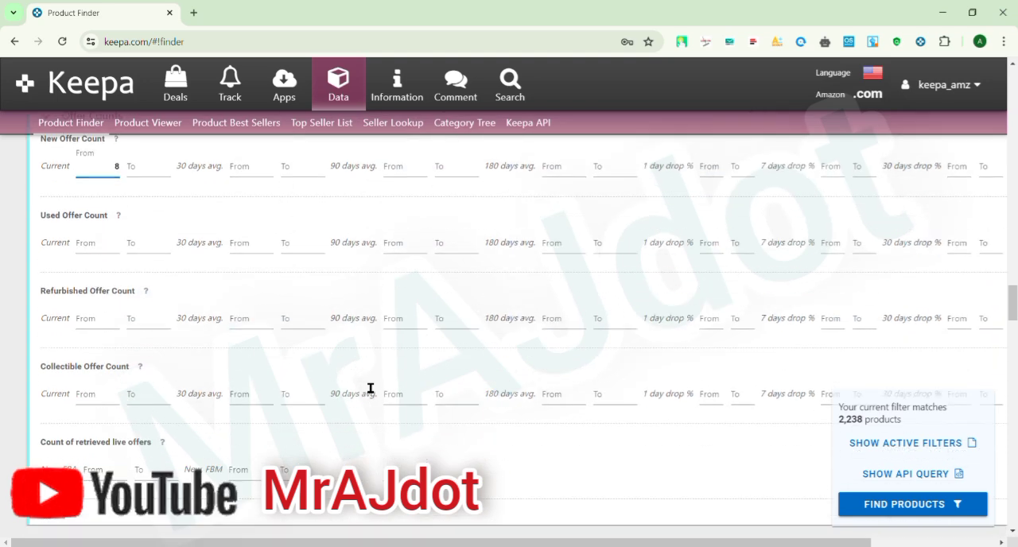
scroll(369, 388, "down", 1)
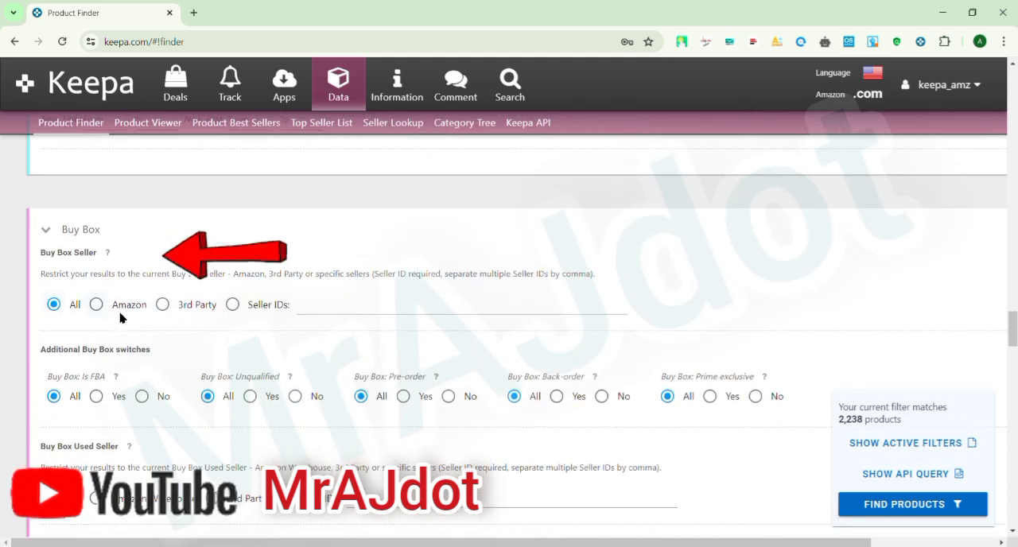
left_click(163, 304)
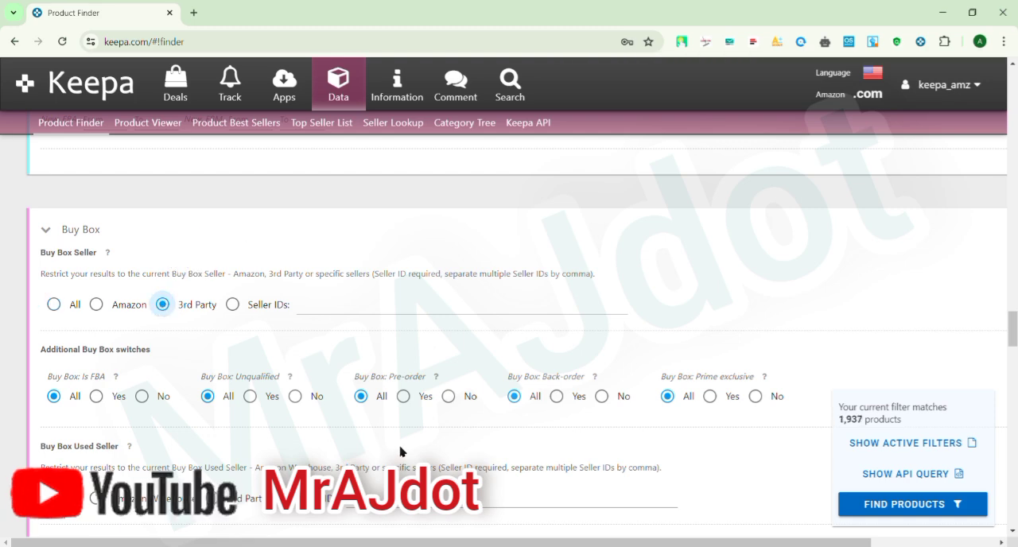
Exclude Digital Product and eBooks from the product types and limit the variations filter to No Variations.
scroll(400, 452, "down", 8)
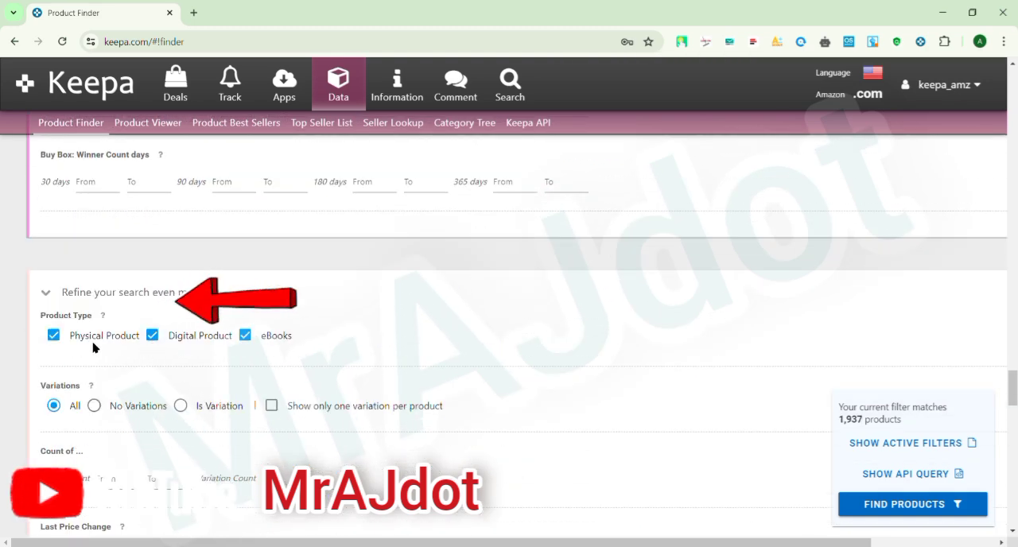
left_click(152, 339)
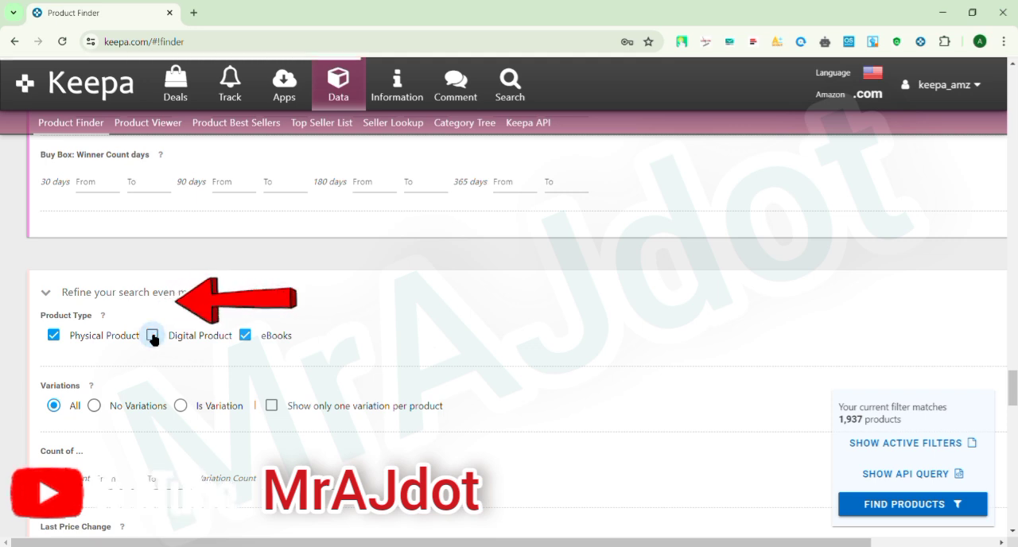
left_click(248, 338)
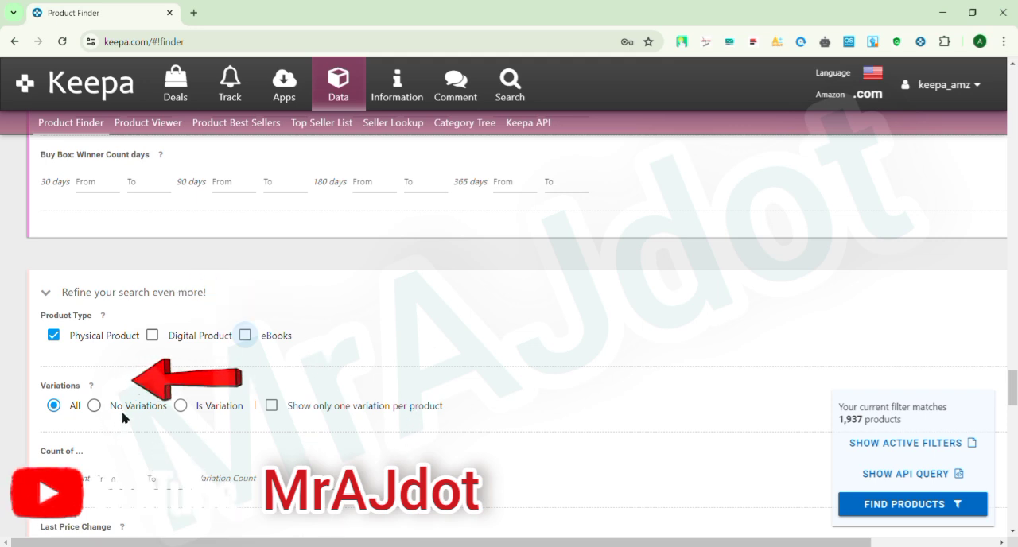
left_click(95, 406)
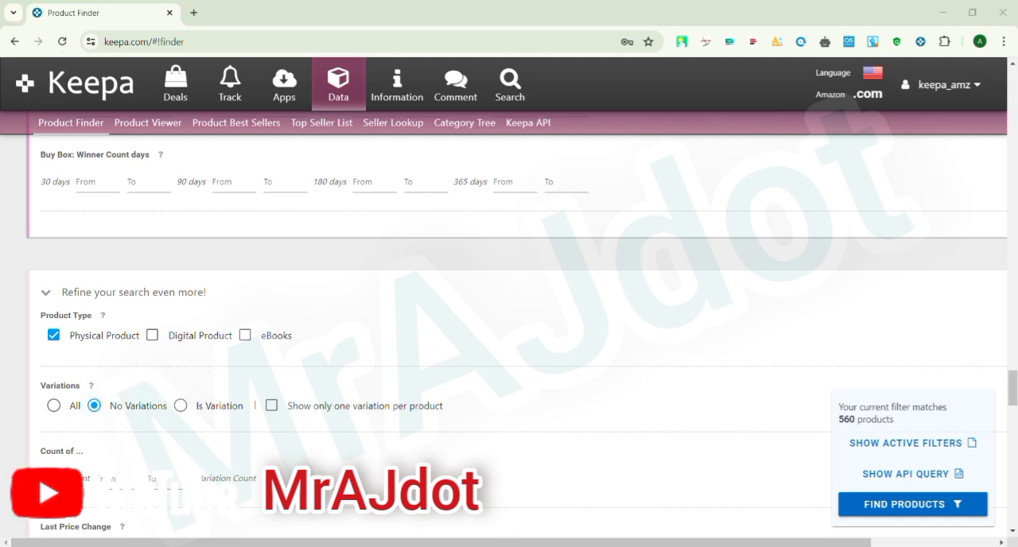
Exclude Amazon offers that are in stock and shippable, of "unknown" availability, back-ordered, or delayed in shipping from the availability filter.
scroll(480, 404, "down", 15)
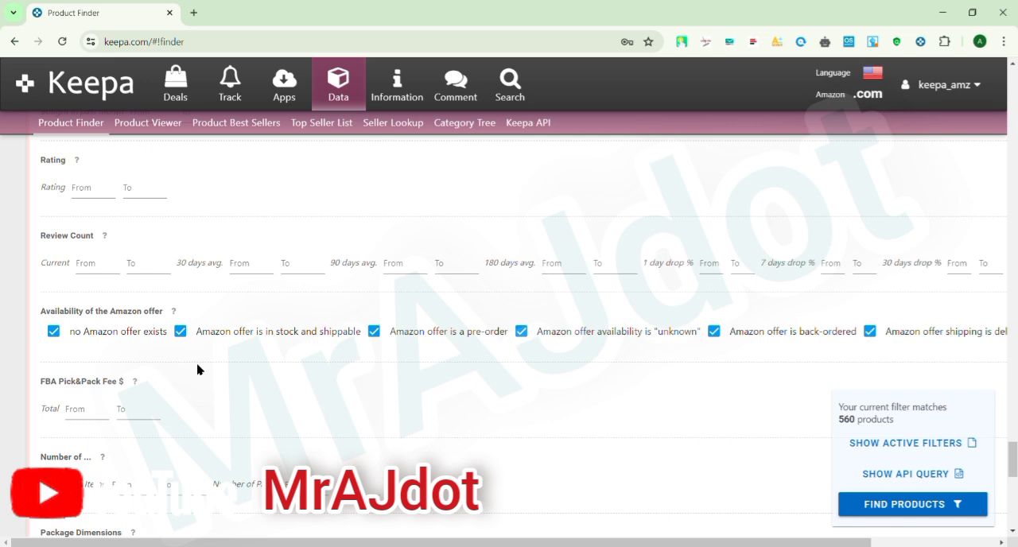
left_click(186, 333)
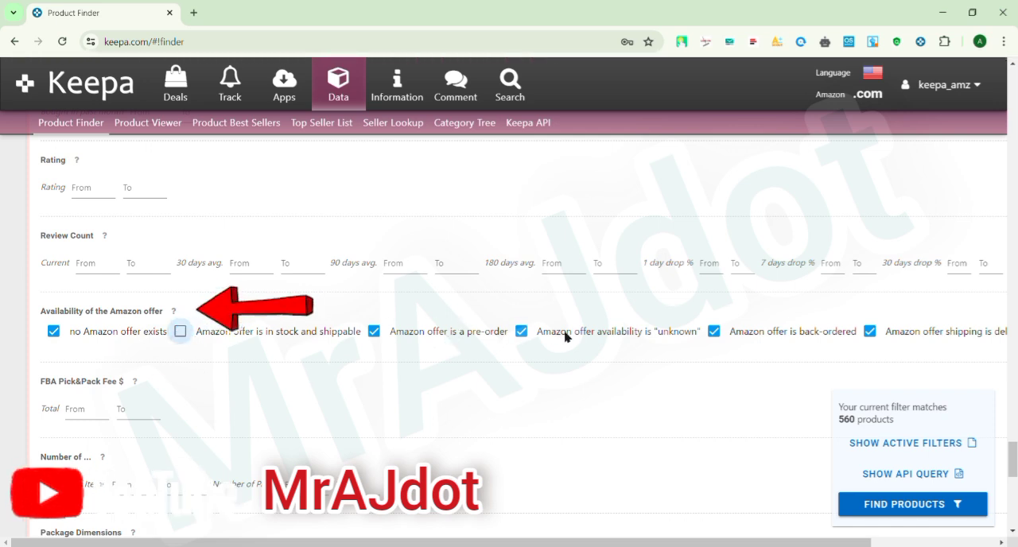
left_click(522, 332)
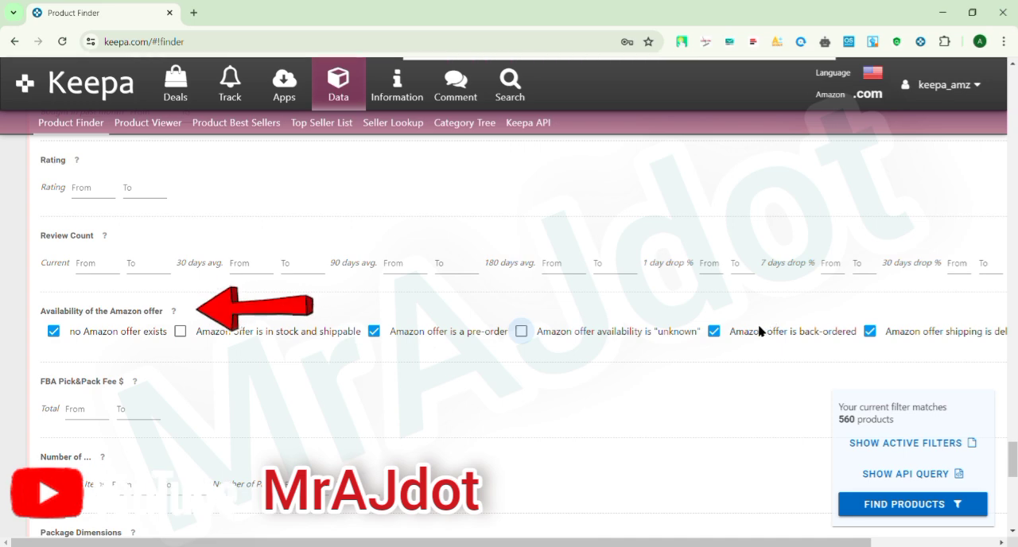
left_click(714, 331)
left_click(871, 331)
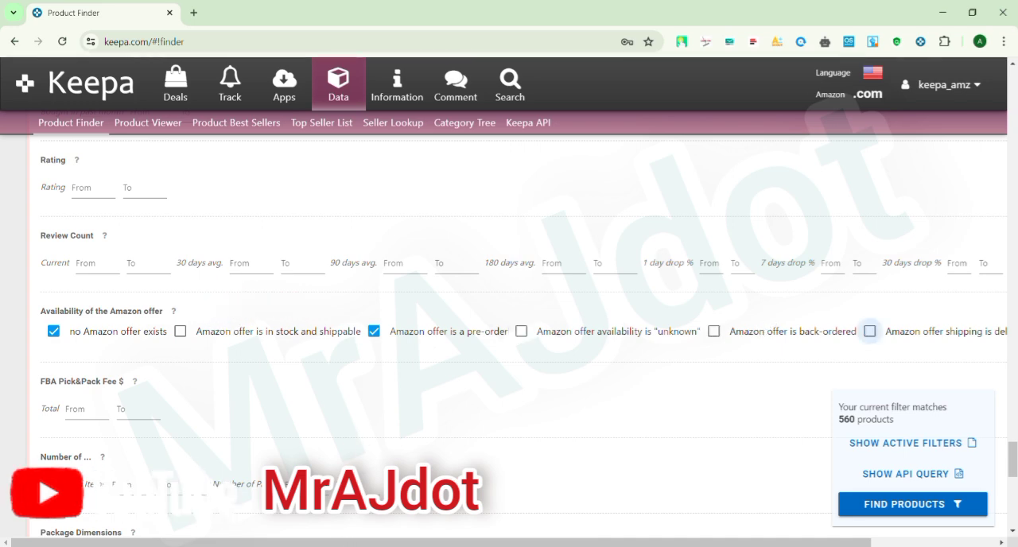
Set the Adult Product switch to No and run the product search with the active filters.
scroll(397, 411, "down", 8)
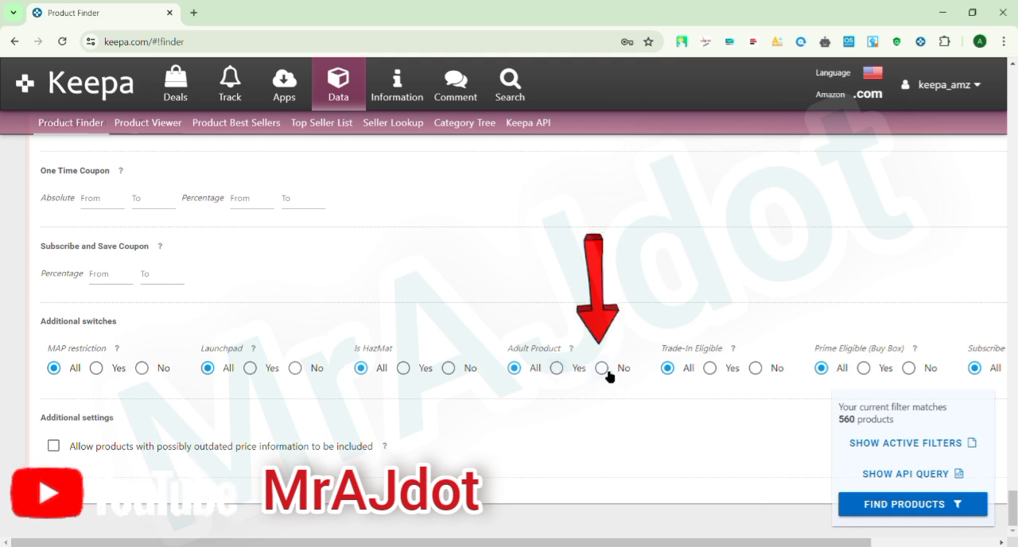
left_click(603, 369)
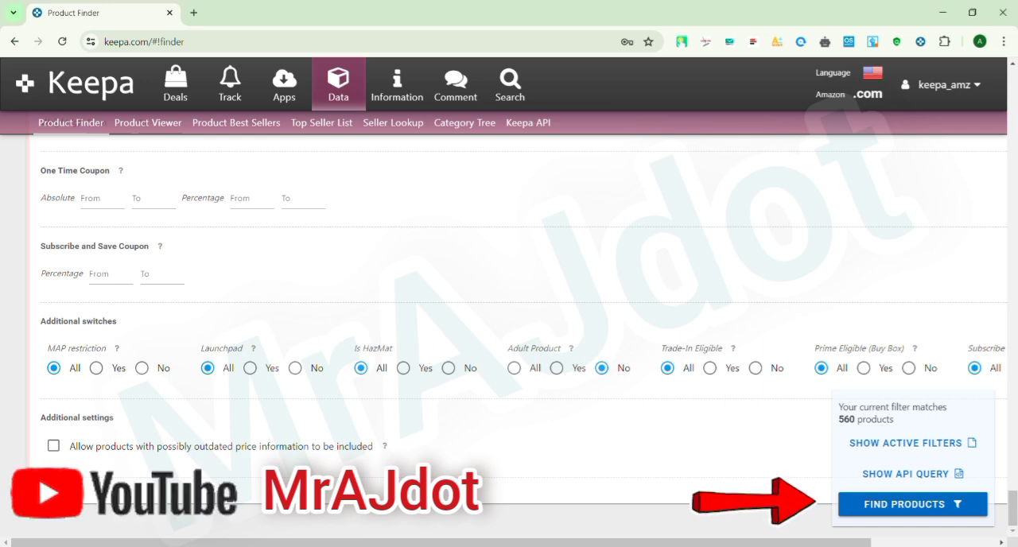
left_click(921, 506)
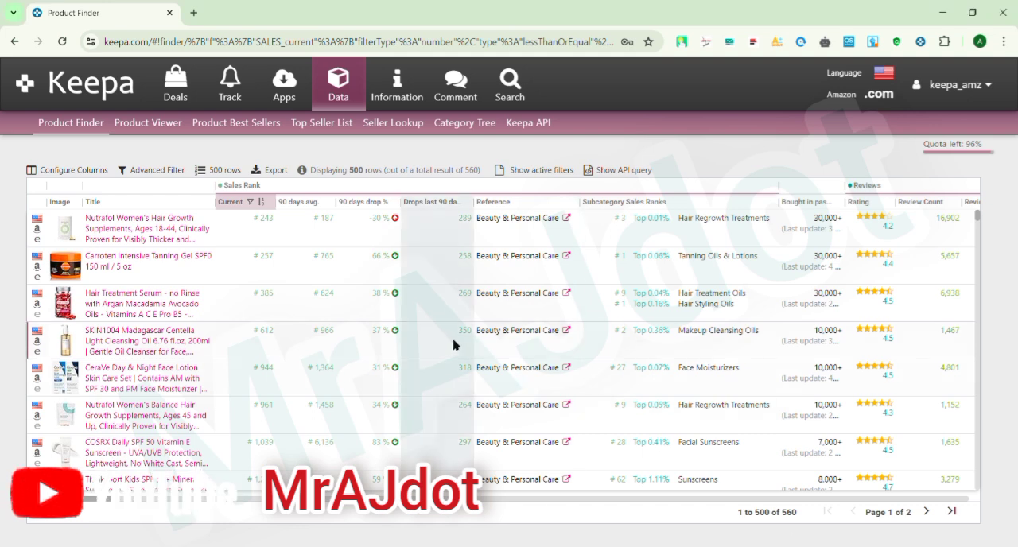
Display 1000 rows in the results table and export all active columns in Excel (.xlsx) format.
left_click(231, 173)
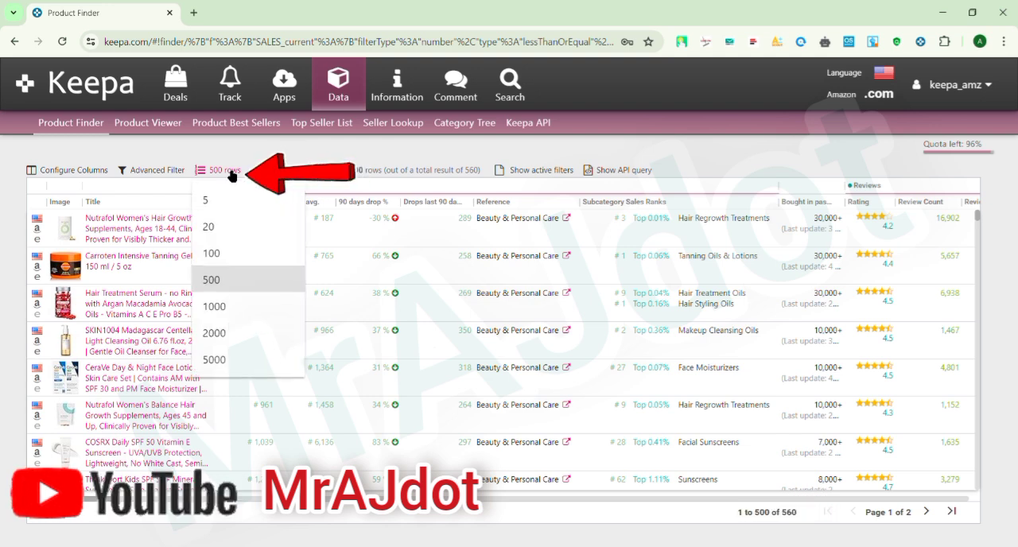
left_click(215, 308)
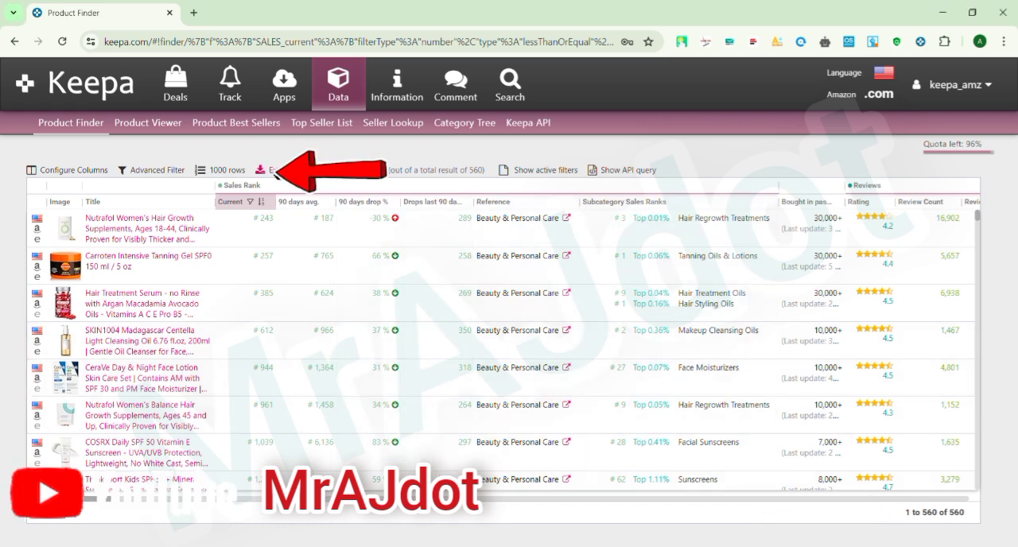
left_click(276, 170)
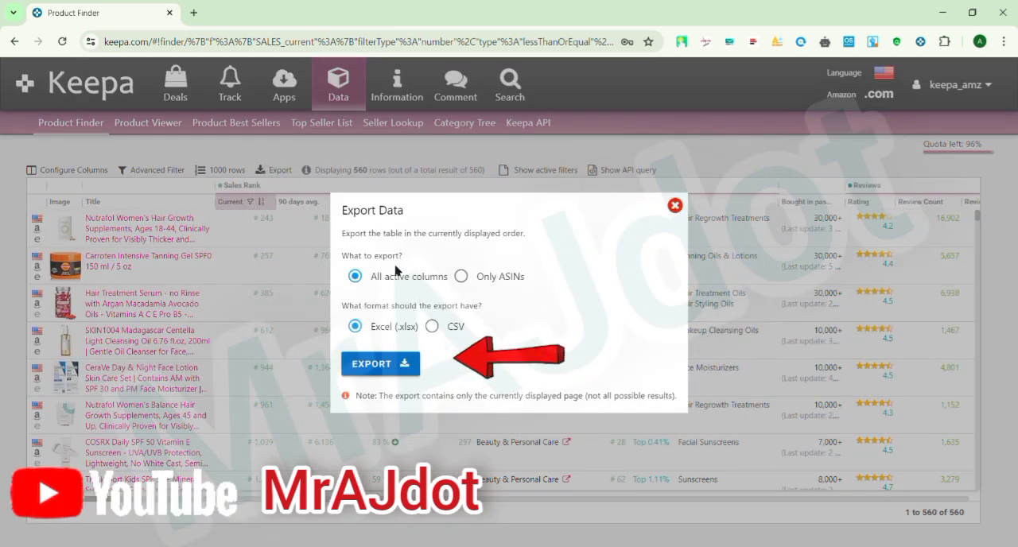
left_click(388, 364)
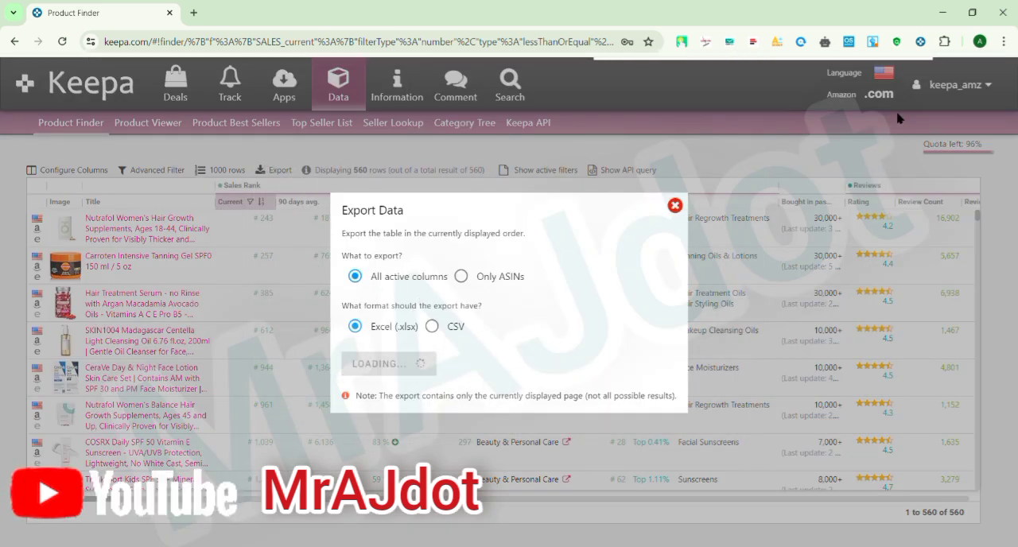